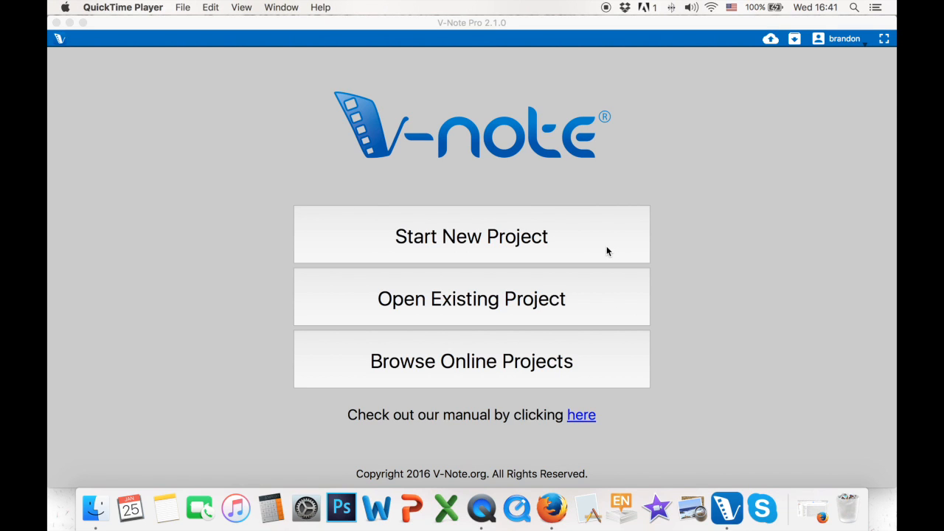
Start a new project with the two LAAFB Pick up Soccer videos, Angle 2 and Angle 1, set to parallel playback.
click(548, 249)
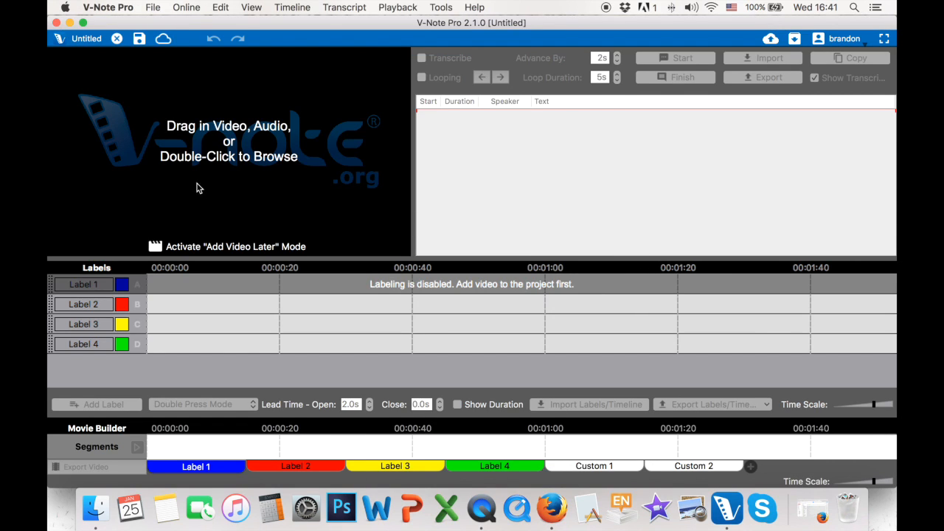
drag(280, 27, 393, 18)
drag(110, 195, 219, 211)
drag(98, 267, 354, 161)
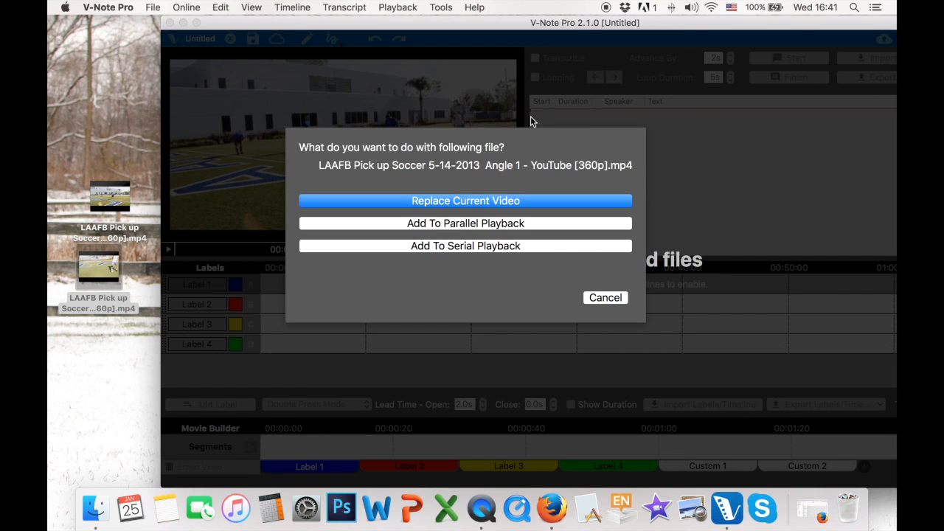
click(516, 222)
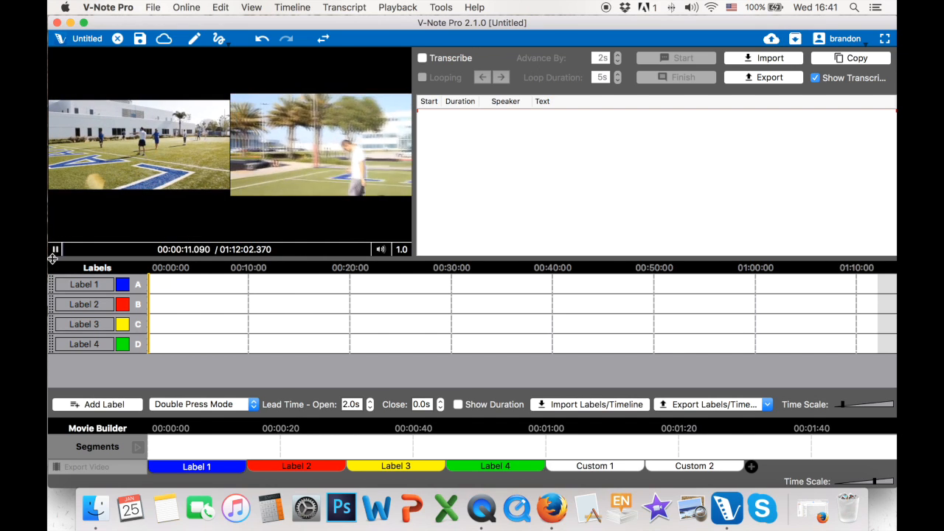
Move playback to about 00:12:10 and open video syncing for the project's playback sources.
drag(58, 250, 114, 252)
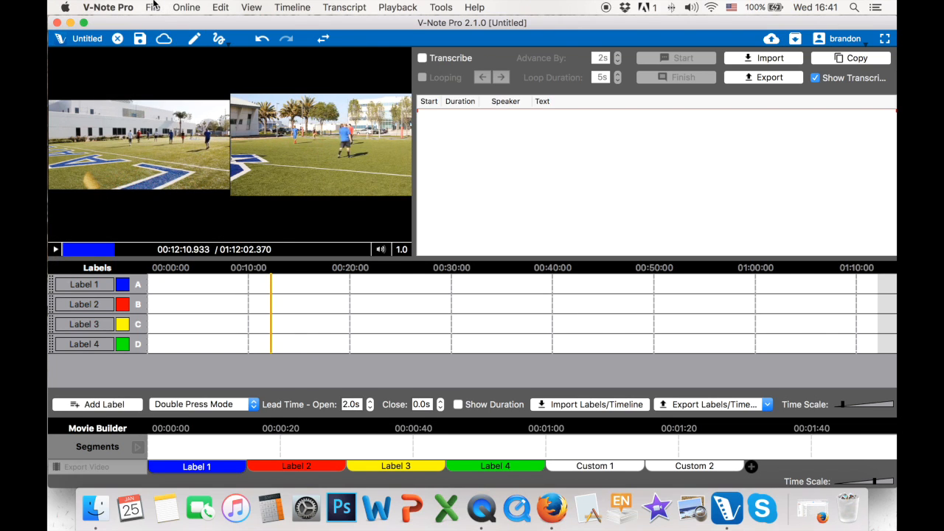
click(153, 7)
click(166, 115)
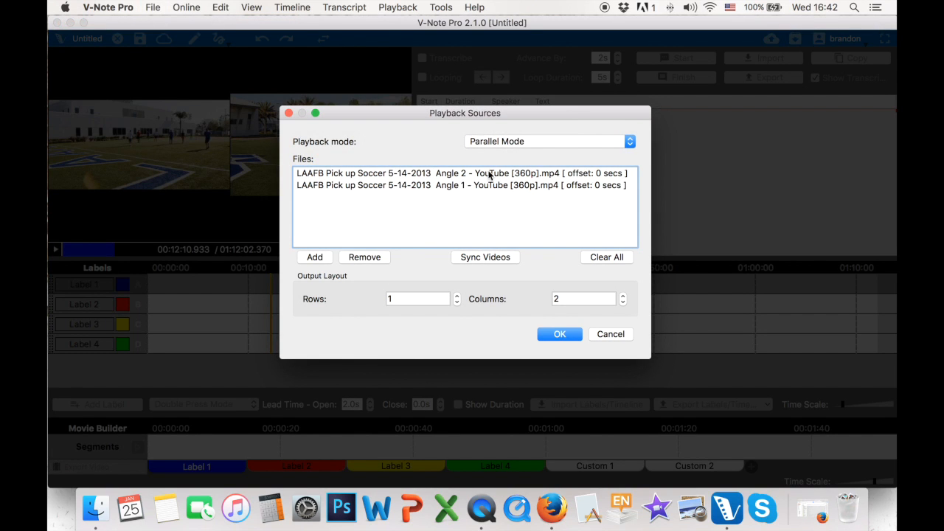
click(472, 257)
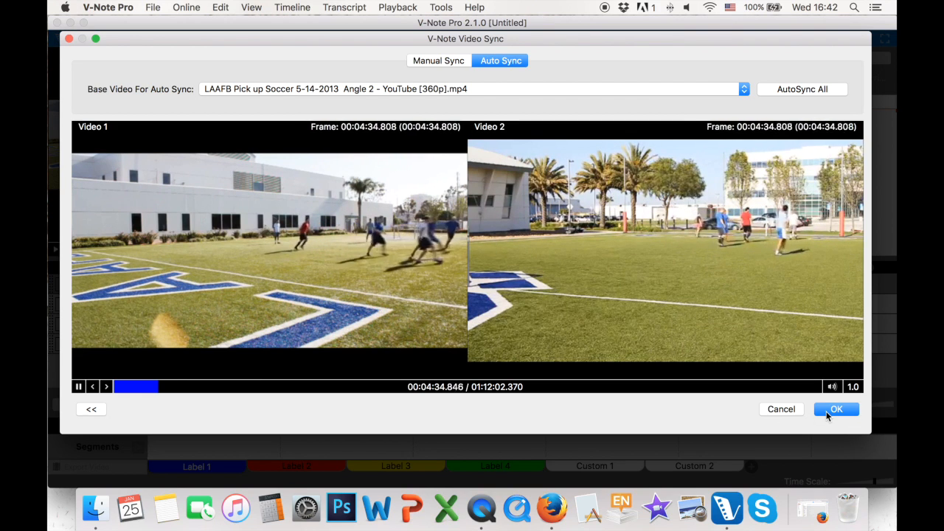
Start a manual synchronization with the Angle 1 video as base and the Angle 2 video as secondary.
click(447, 61)
click(371, 93)
click(366, 104)
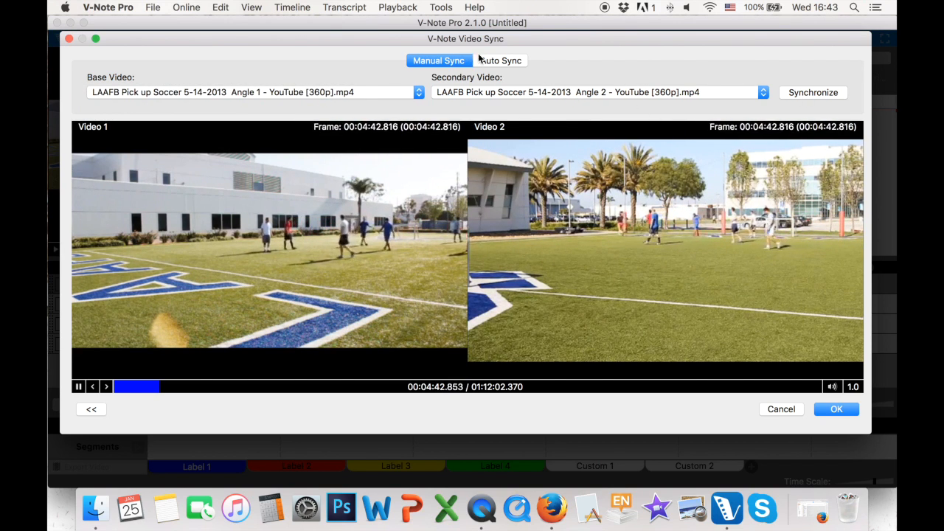
click(812, 93)
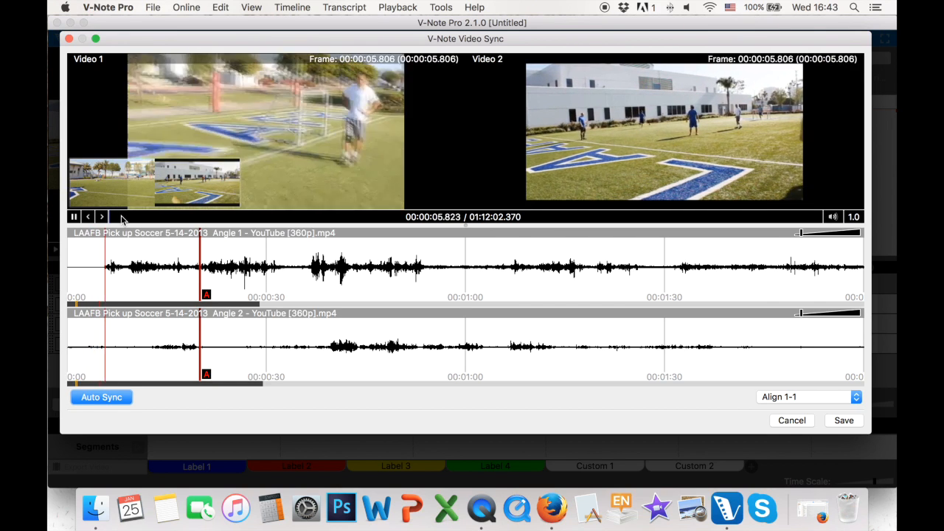
Move marker A on the Angle 2 waveform to about 00:01:31.
click(74, 217)
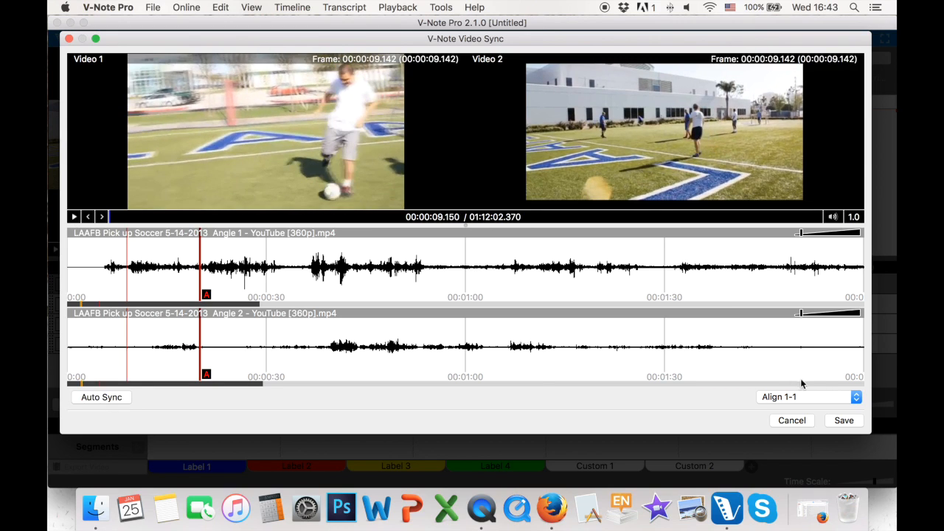
mouse_move(801, 233)
mouse_down()
mouse_move(795, 238)
mouse_move(810, 240)
mouse_move(801, 239)
mouse_up()
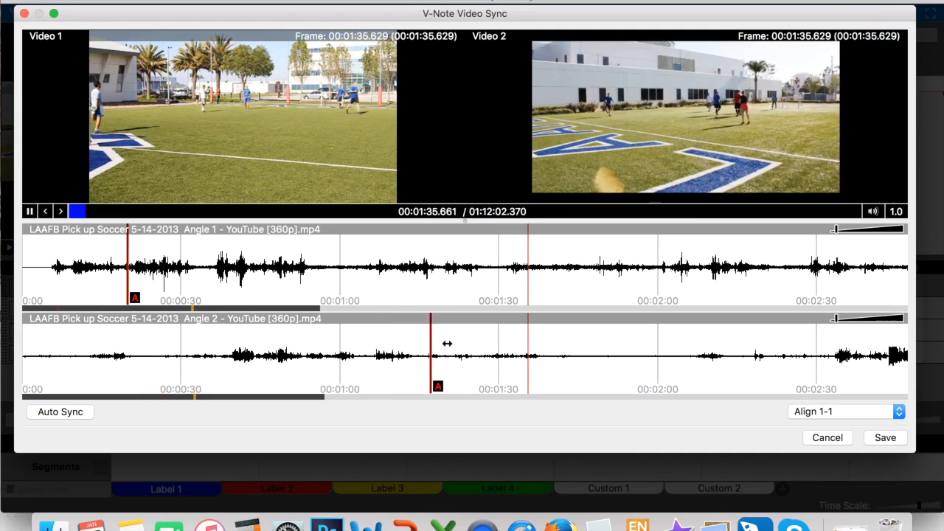
drag(446, 338, 505, 339)
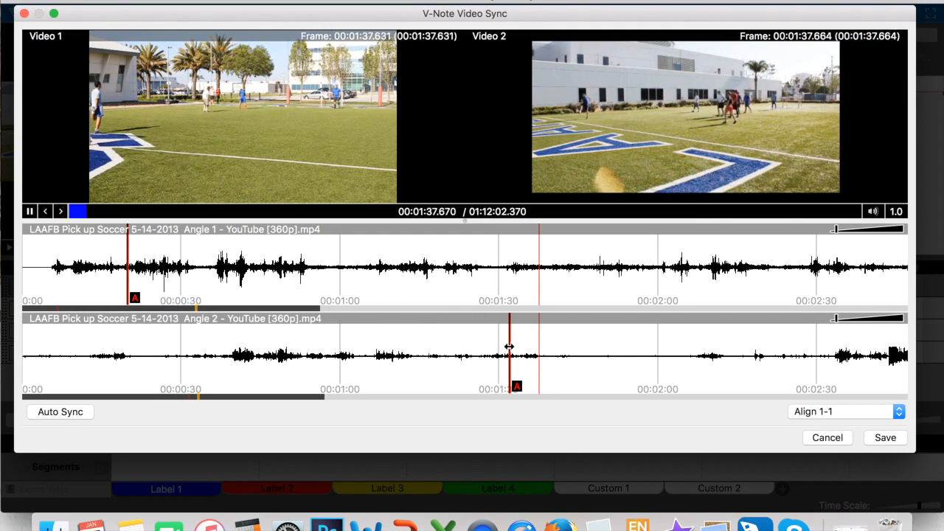
drag(509, 346, 503, 346)
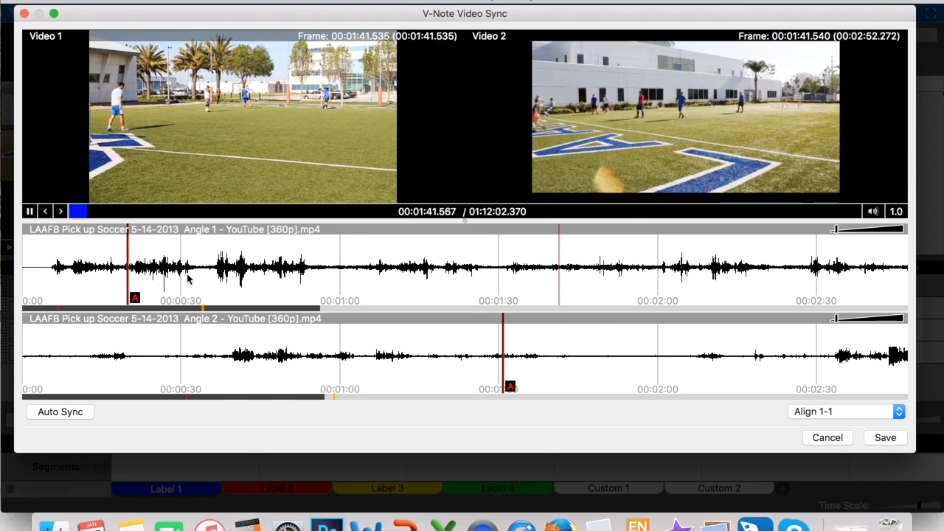
Move marker A on the Angle 1 waveform to about 00:03:02.
drag(127, 254, 792, 258)
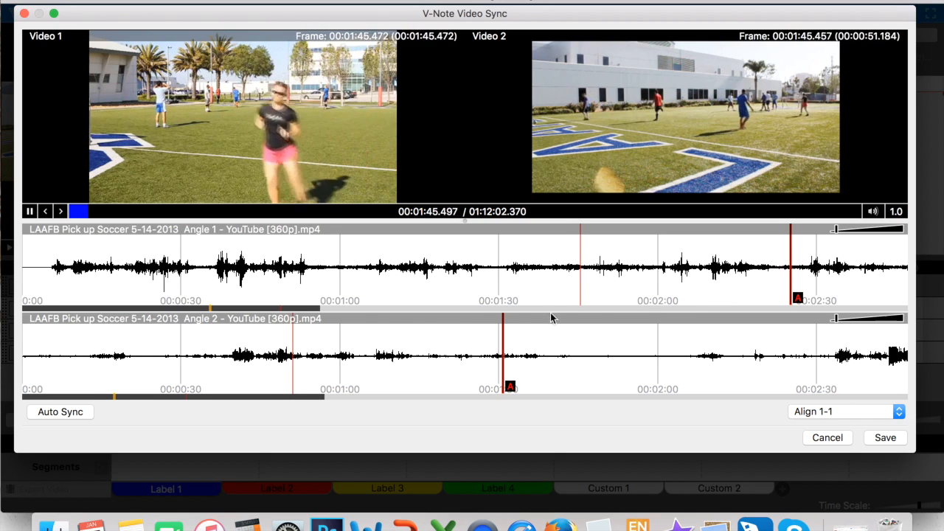
drag(317, 309, 408, 313)
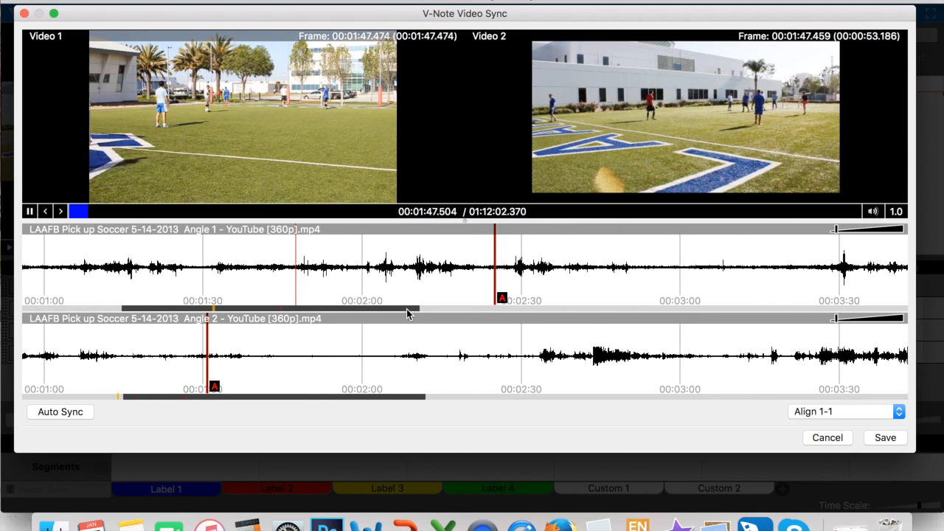
drag(494, 270, 687, 267)
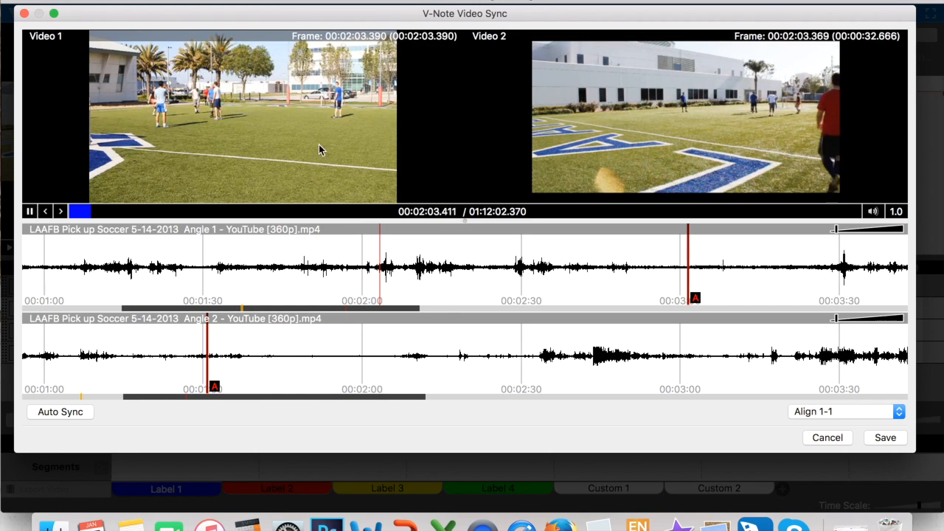
Review the fine-tuning settings of marker A on the Angle 1 waveform and close them without changing any value.
right_click(686, 262)
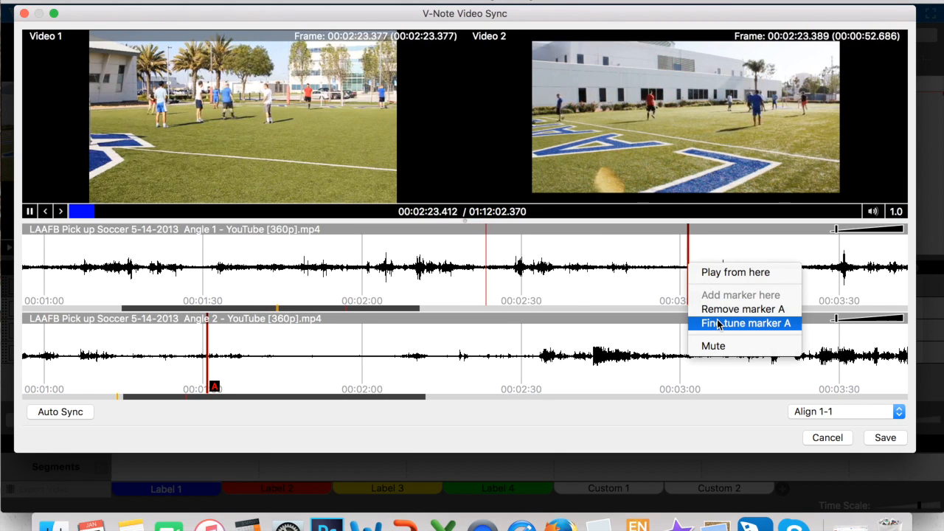
click(745, 323)
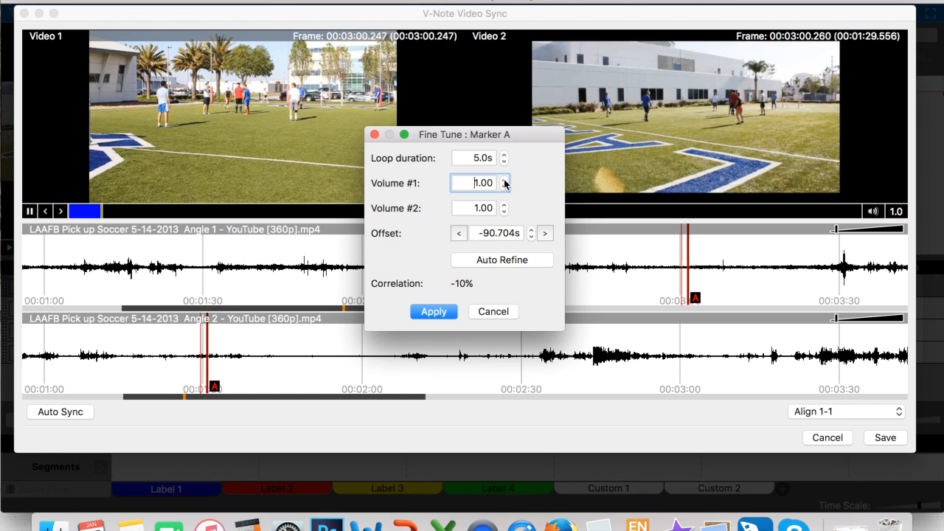
drag(498, 144, 491, 186)
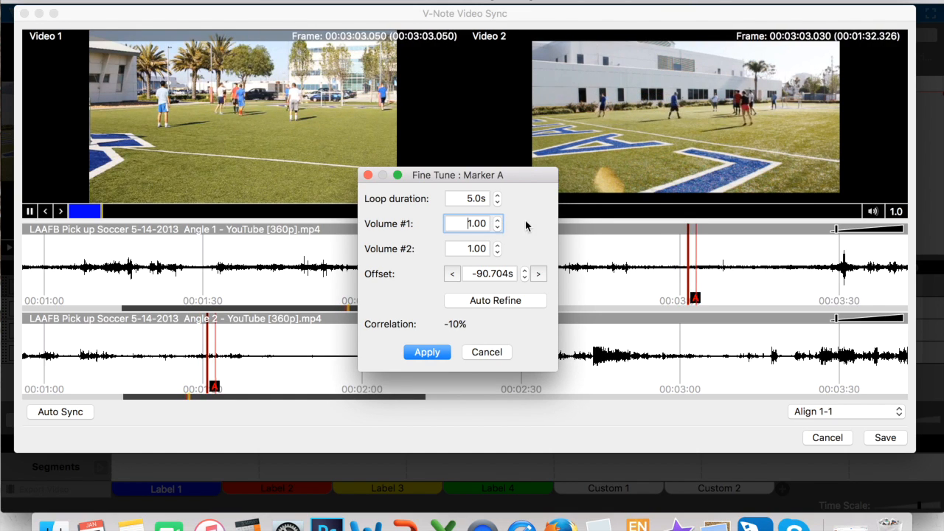
key(Return)
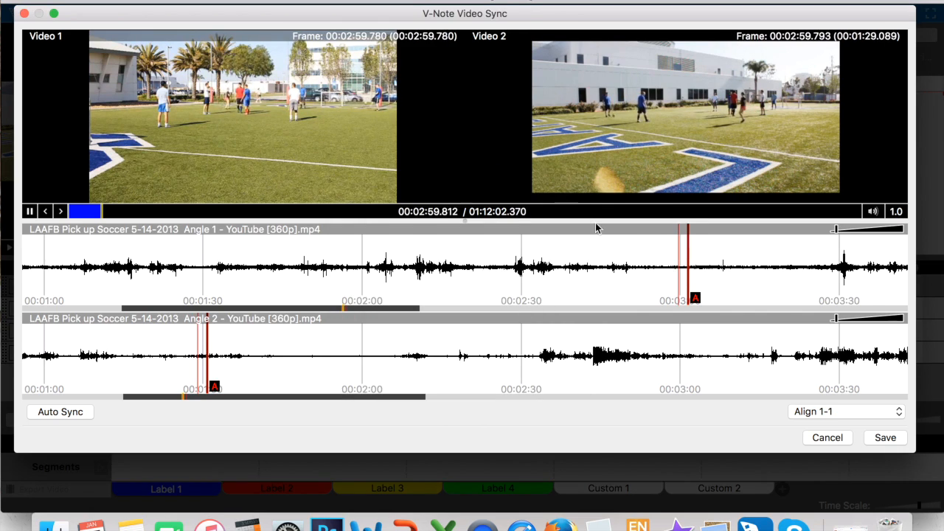
Enlarge the video previews above the waveforms and open the fine-tuning settings of marker A clear of them.
drag(597, 218, 584, 292)
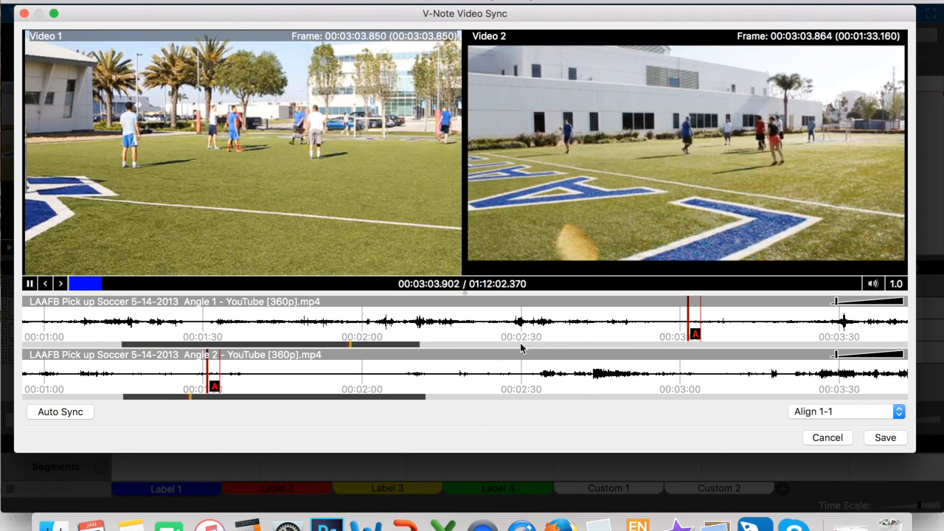
right_click(689, 324)
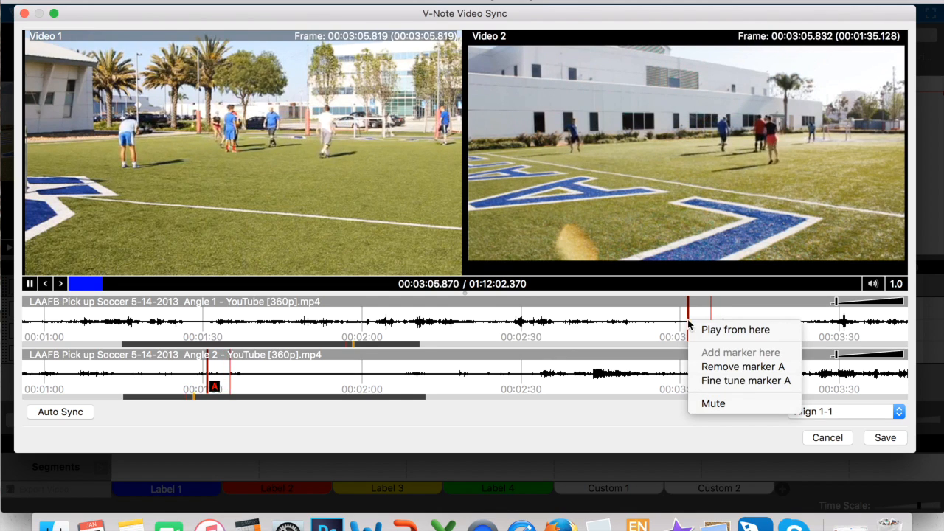
click(727, 382)
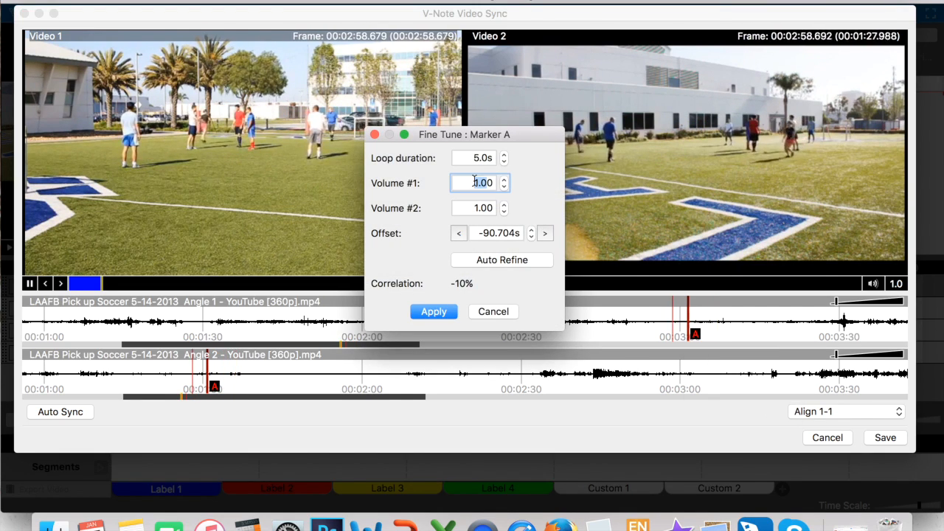
drag(505, 134, 509, 241)
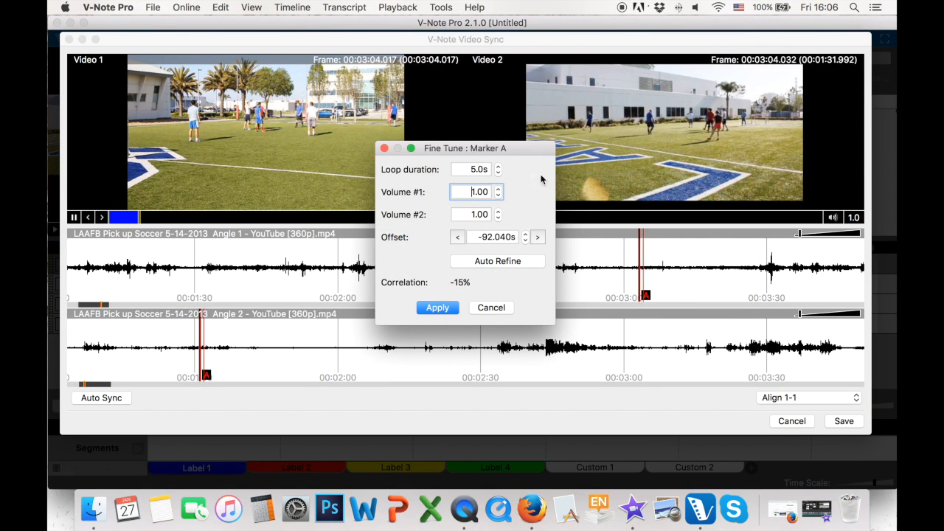
drag(506, 148, 691, 186)
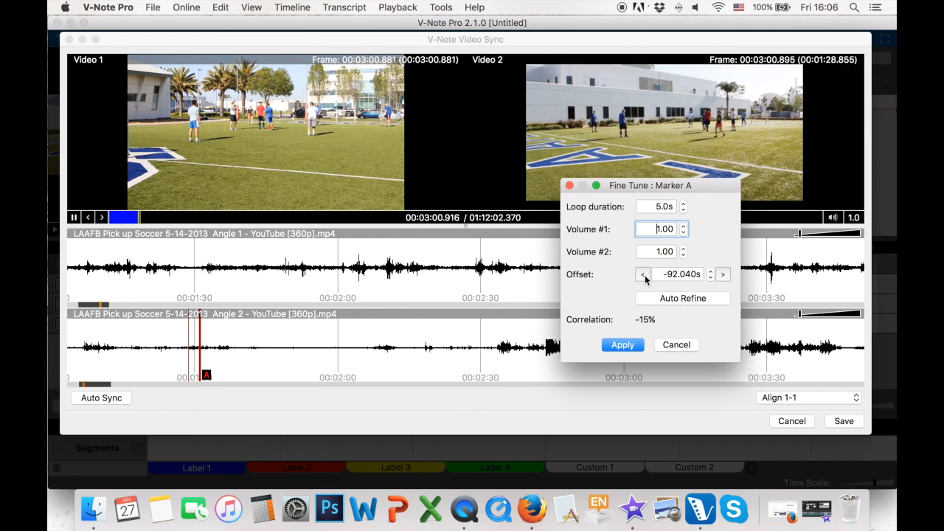
Try nudging marker A's offset back to -92.140 s and return it to -92.040 s.
click(643, 275)
click(643, 274)
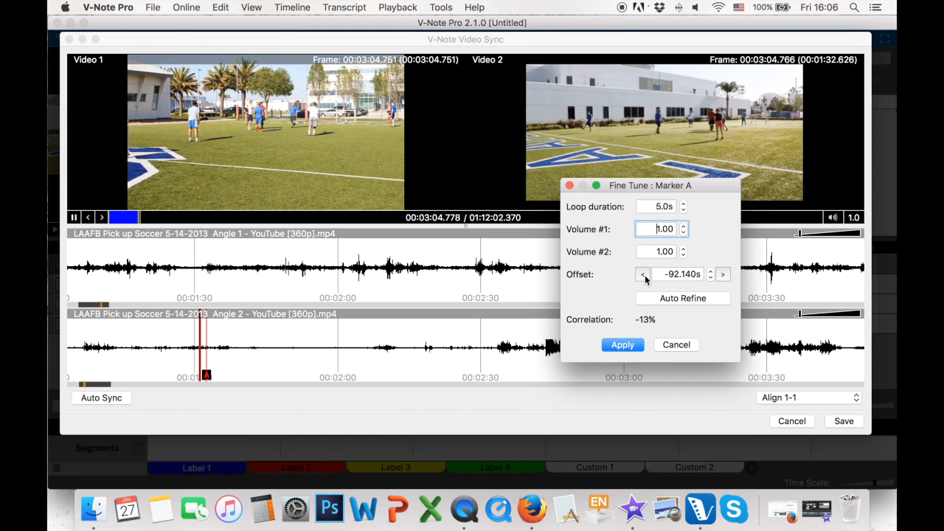
click(723, 274)
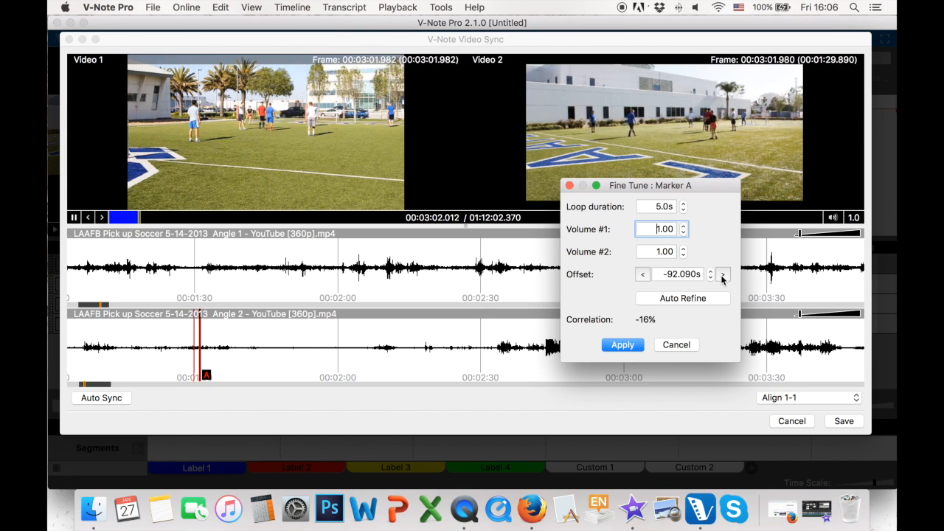
click(722, 274)
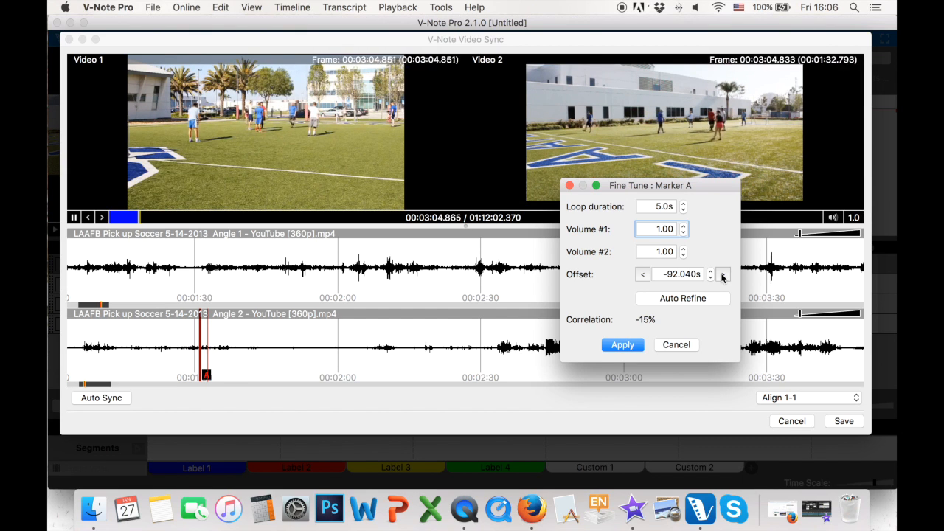
drag(669, 187, 583, 190)
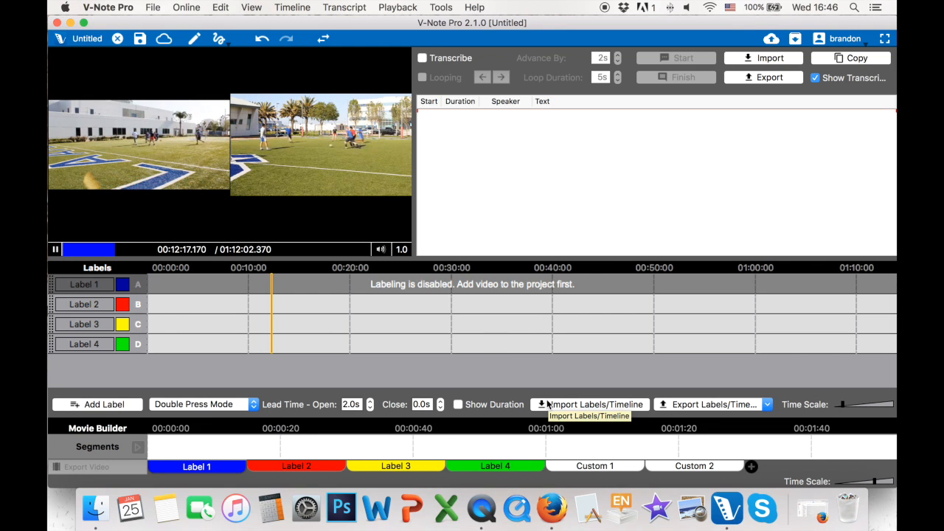
Enlarge the video area over the transcript and label timelines, and shrink it to bring both panels back.
drag(413, 226, 611, 224)
drag(526, 258, 516, 327)
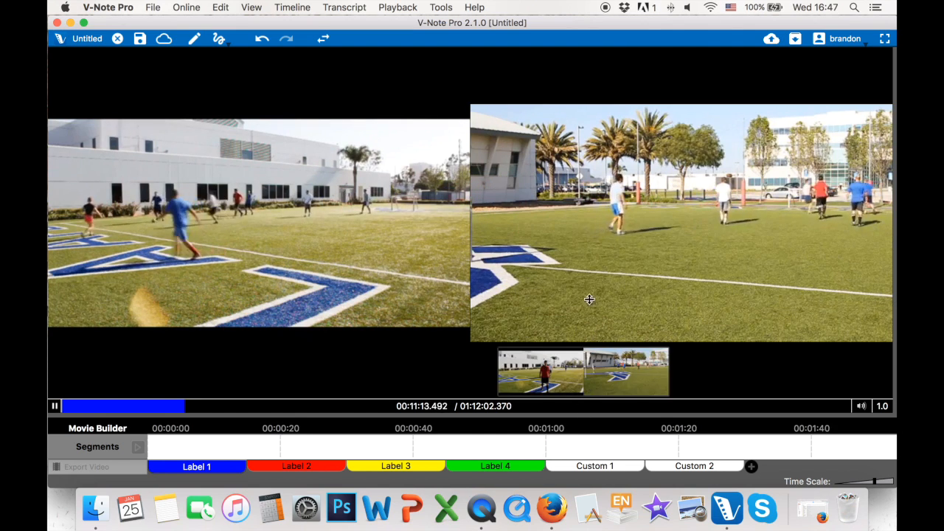
drag(525, 414, 526, 269)
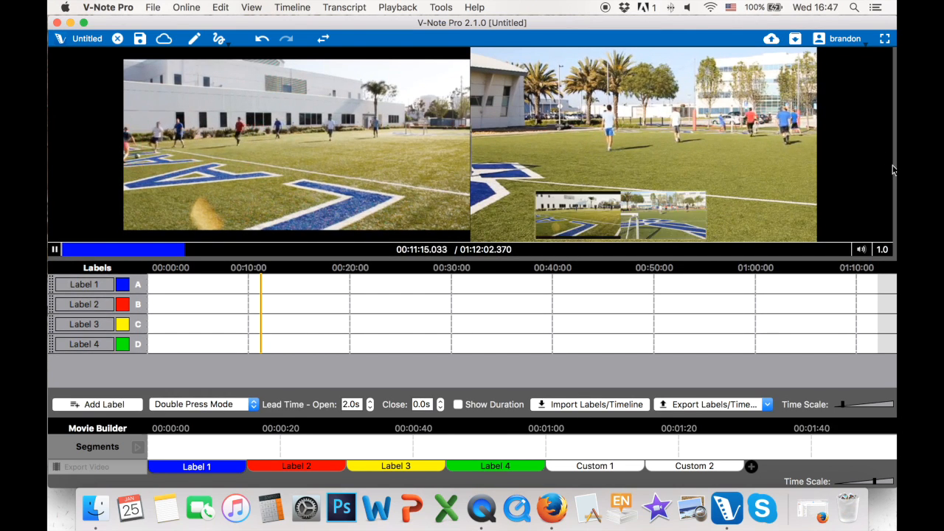
drag(894, 164, 486, 161)
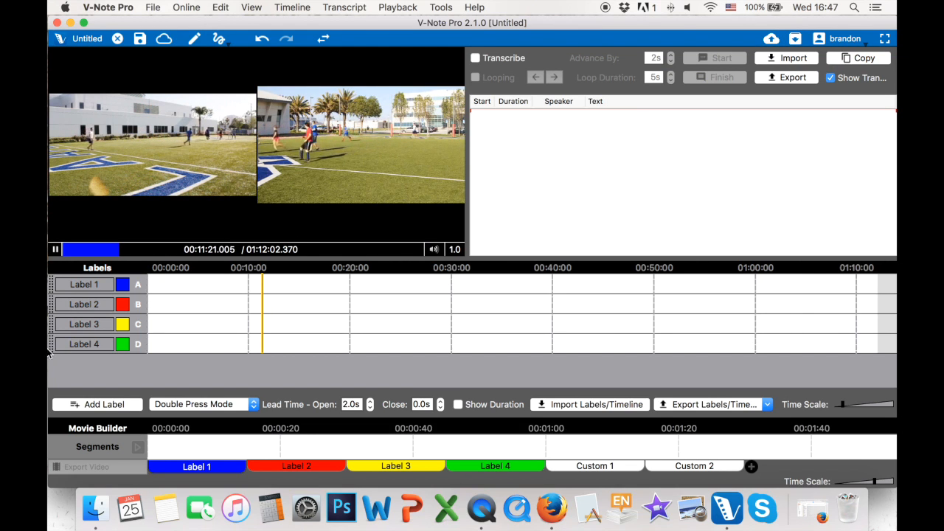
Rename the blue Label 1 as 2.
double_click(104, 285)
drag(104, 285, 49, 279)
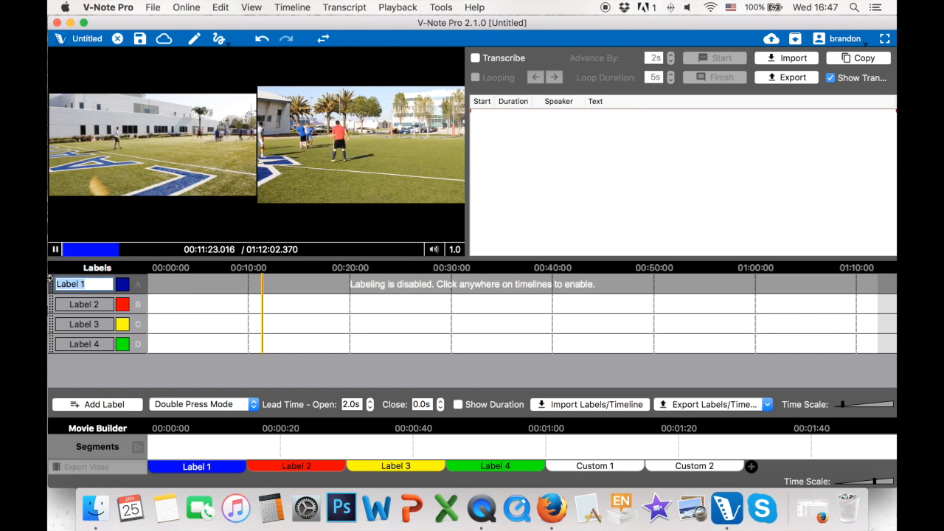
text(2)
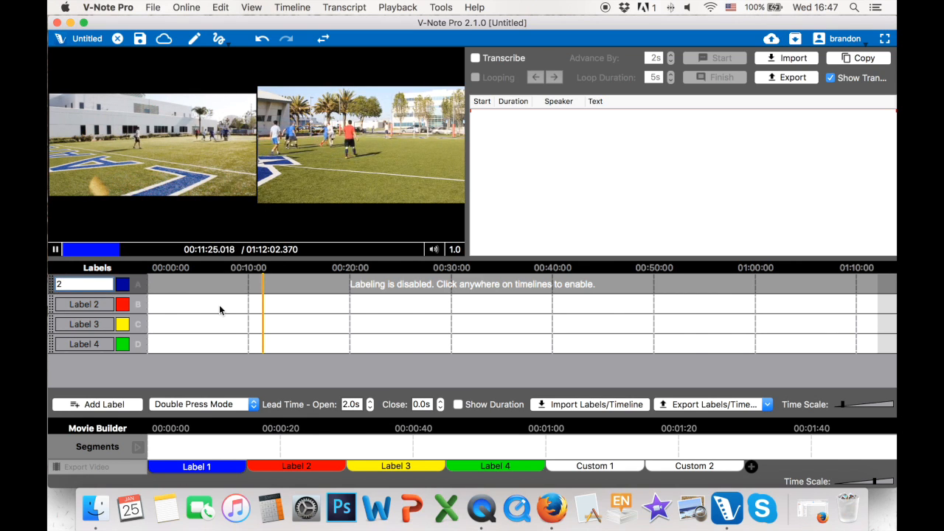
key(Return)
Rename the red Label 2 as 14 and re-enable labeling on the timelines.
double_click(113, 304)
drag(88, 303, 49, 304)
key(BackSpace)
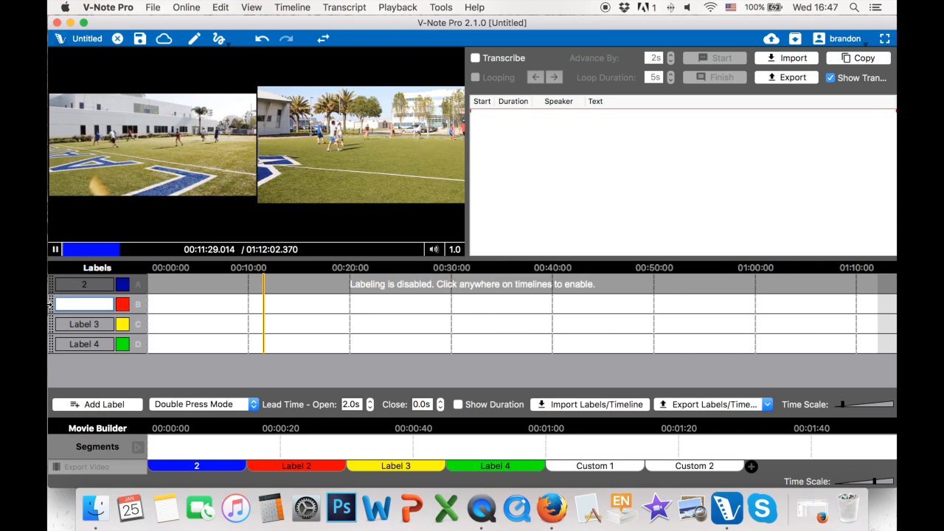
text(14)
click(168, 308)
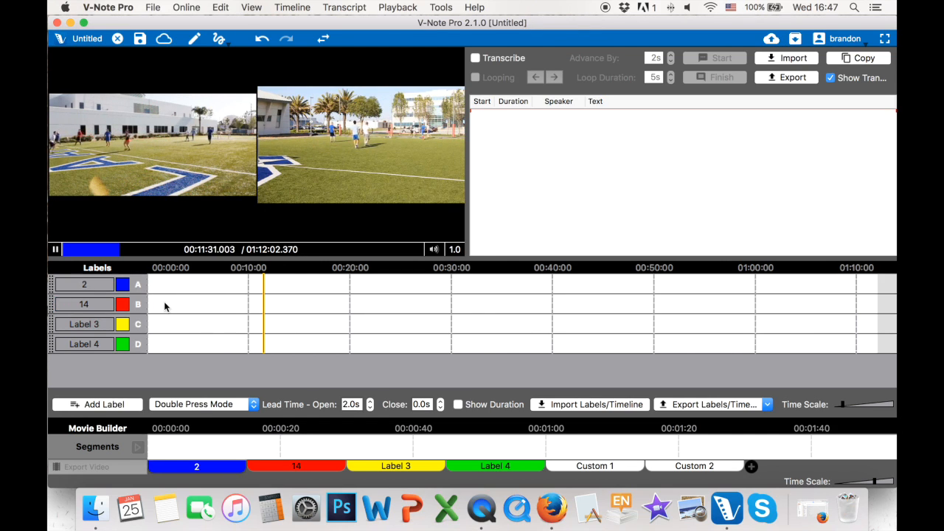
Set the labeling hotkeys to T for label 2 and F for label 14, and re-enable labeling on the timelines.
double_click(139, 286)
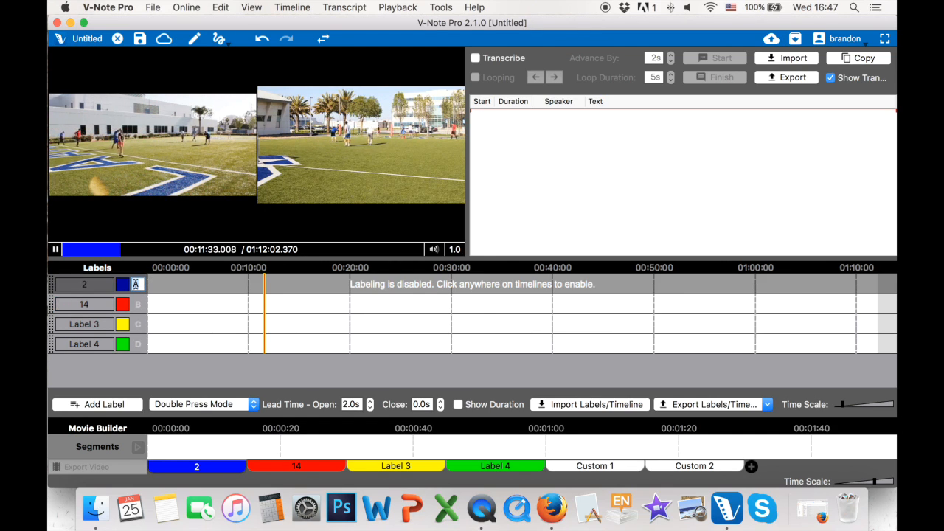
double_click(140, 307)
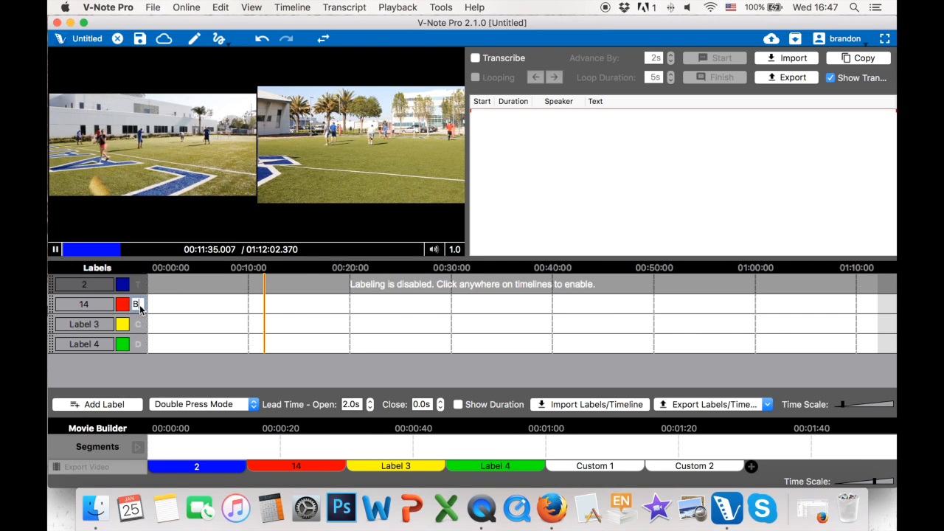
text(F)
click(213, 319)
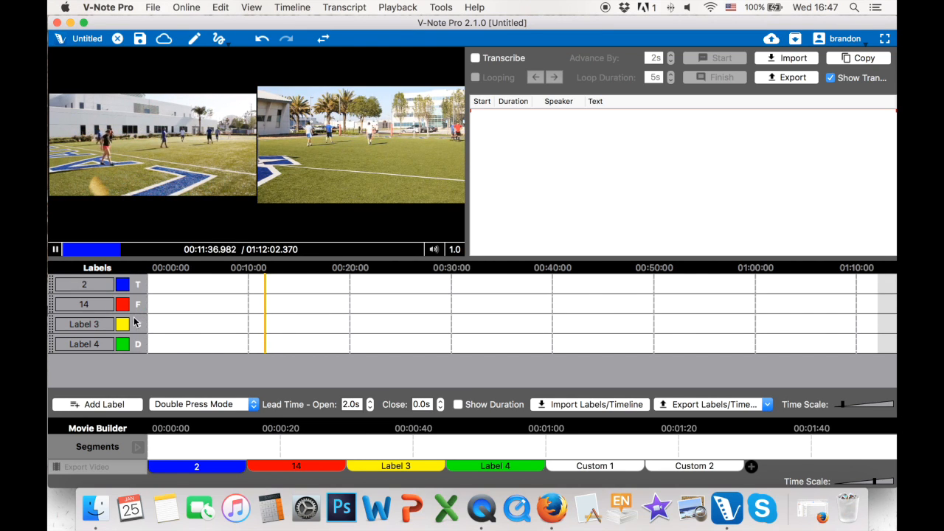
Add two more labels to the timelines below Label 4.
click(103, 404)
click(104, 404)
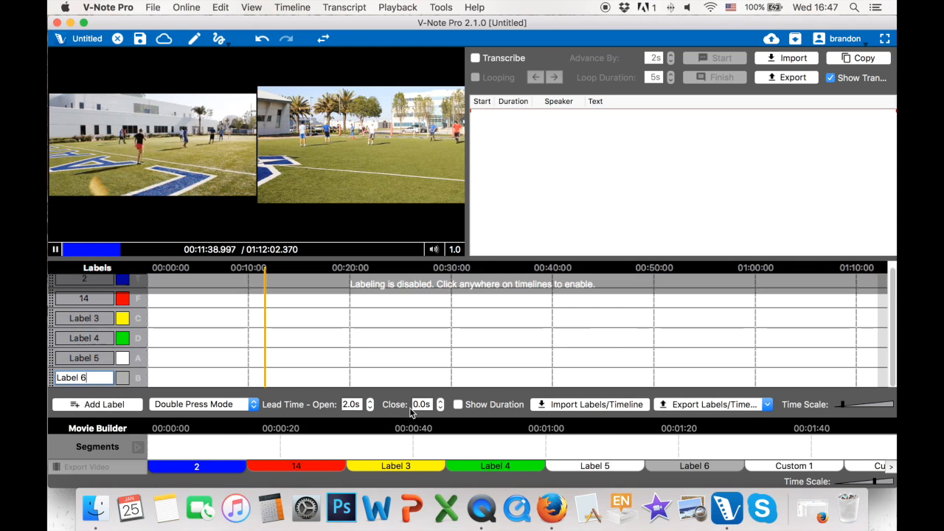
Hide the Movie Builder and Transcript, pause the videos, and reduce the video area's height to give the label timelines more room.
click(258, 7)
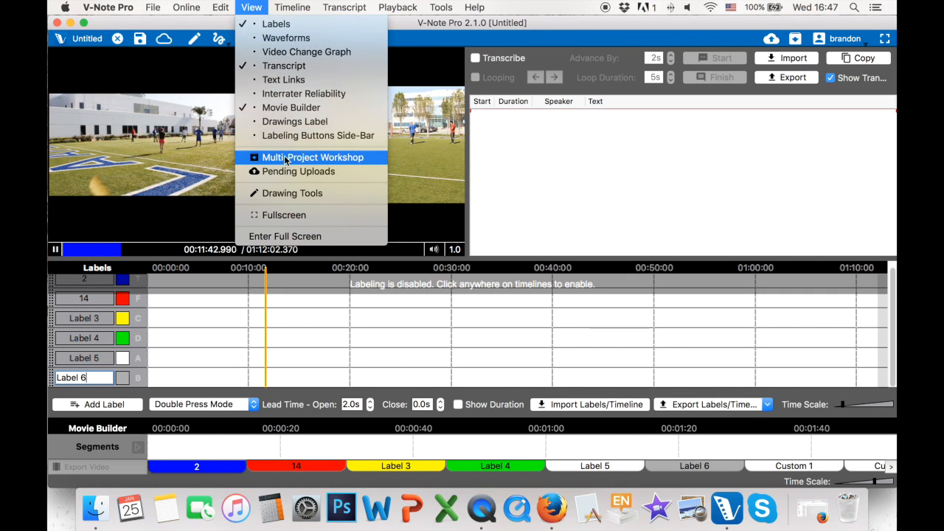
click(291, 109)
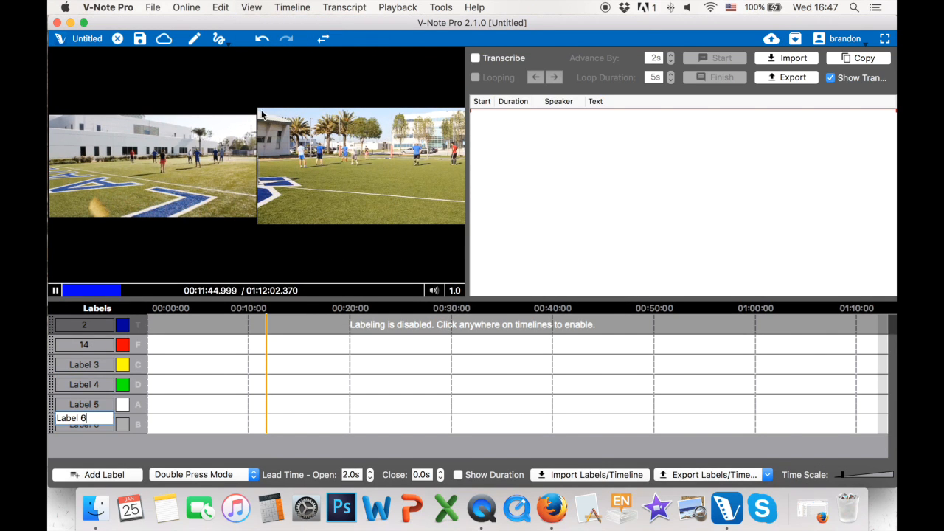
drag(310, 299, 315, 245)
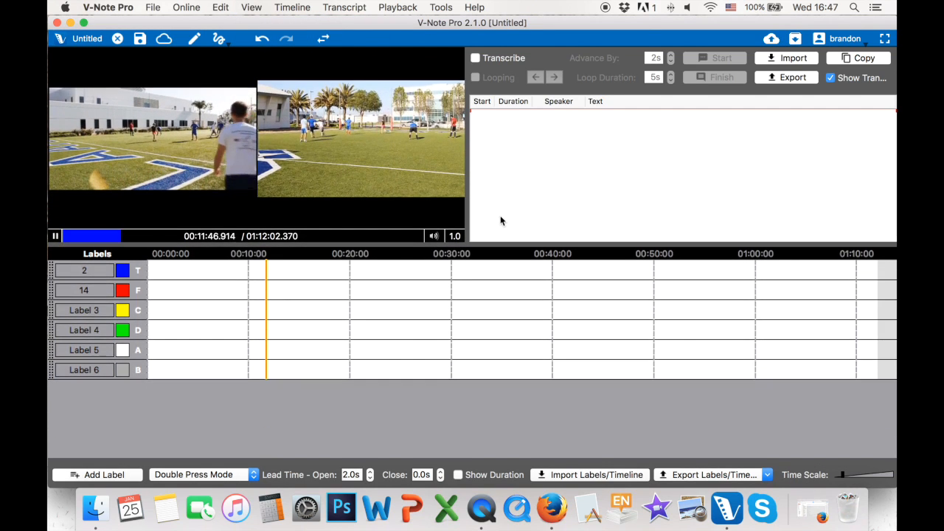
key(space)
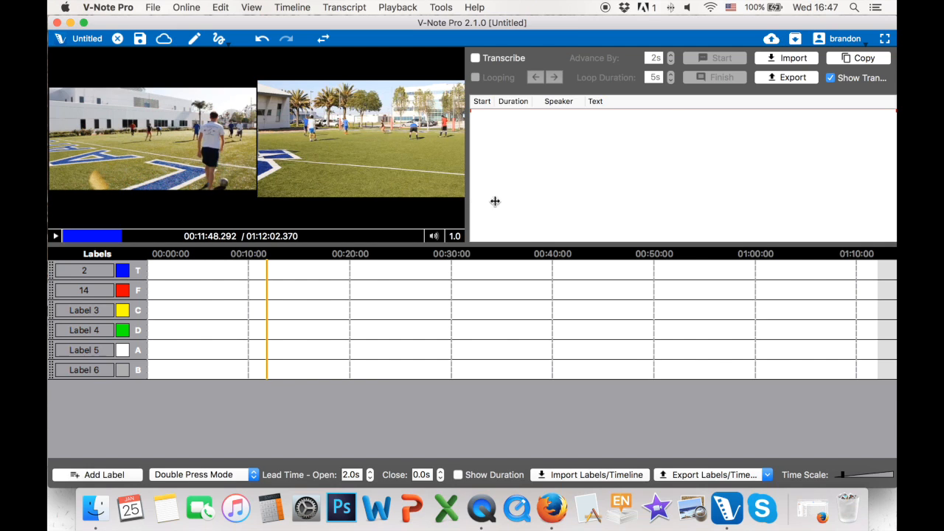
drag(491, 202, 514, 201)
Show the Labeling Buttons Side-Bar beside the videos, and play both videos for a short stretch before pausing them.
click(154, 8)
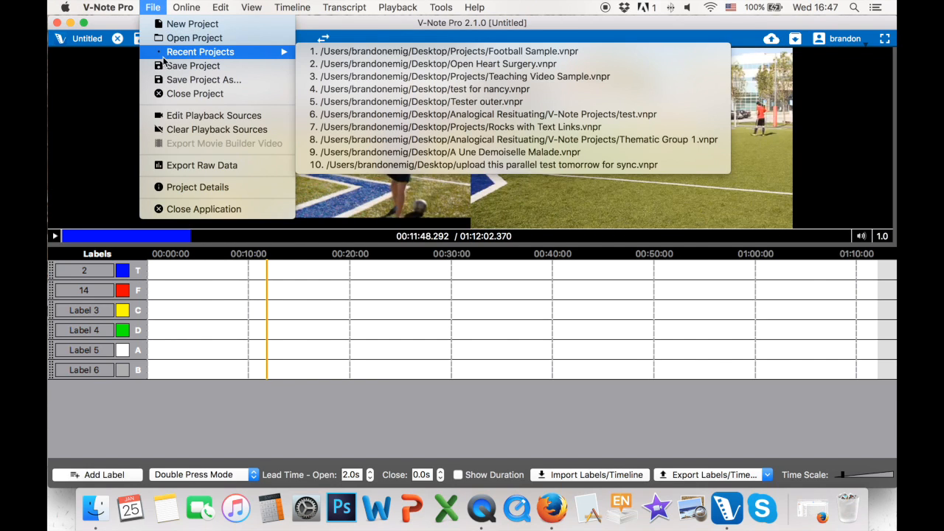
mouse_move(240, 6)
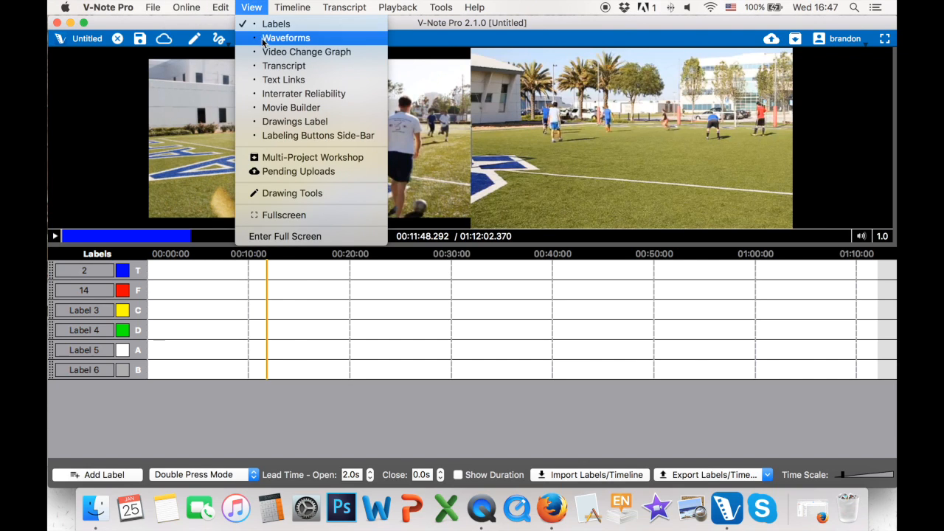
click(295, 136)
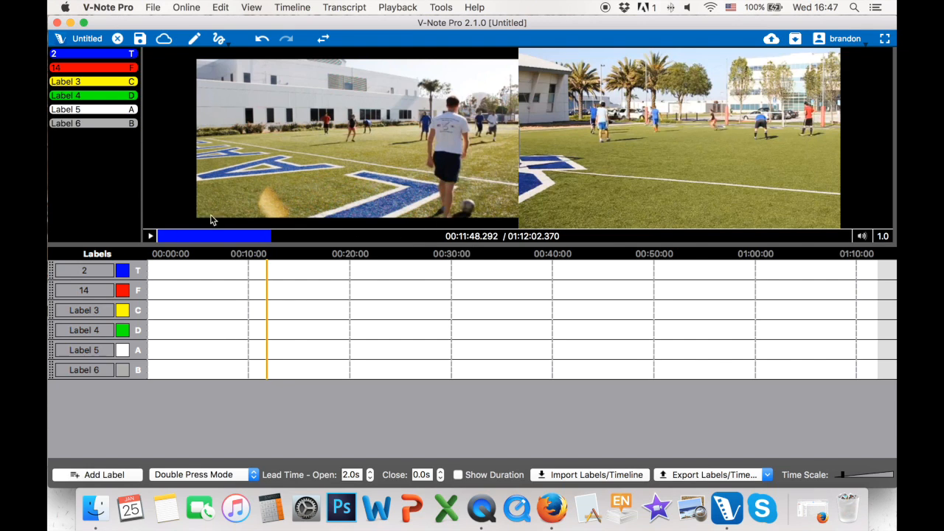
click(149, 236)
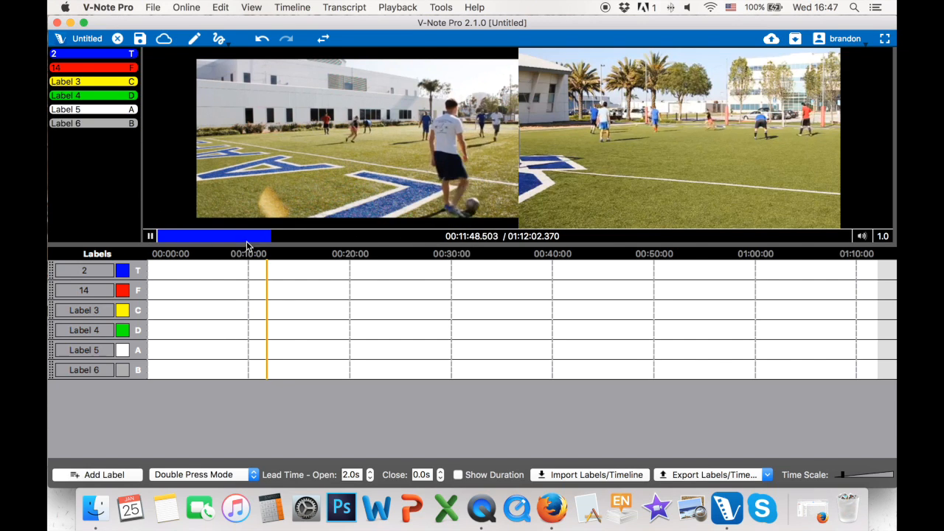
click(150, 236)
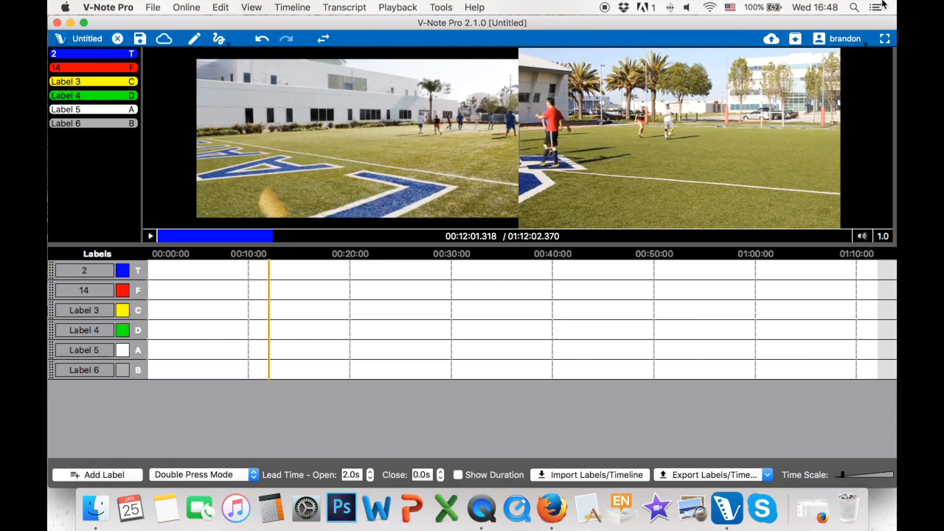